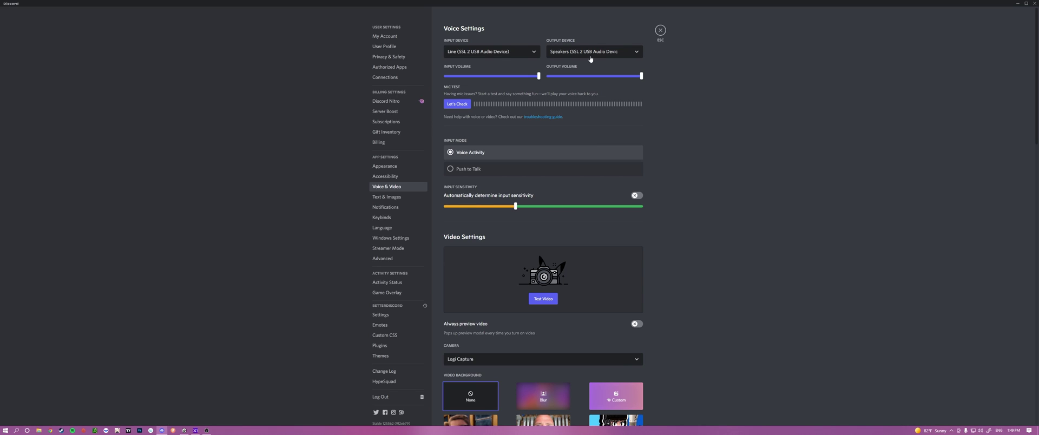
Step: Set the manual input sensitivity threshold to about -60 dB
{"action": "mouse_move", "coordinate": [539, 75]}
{"action": "mouse_move", "coordinate": [642, 75]}
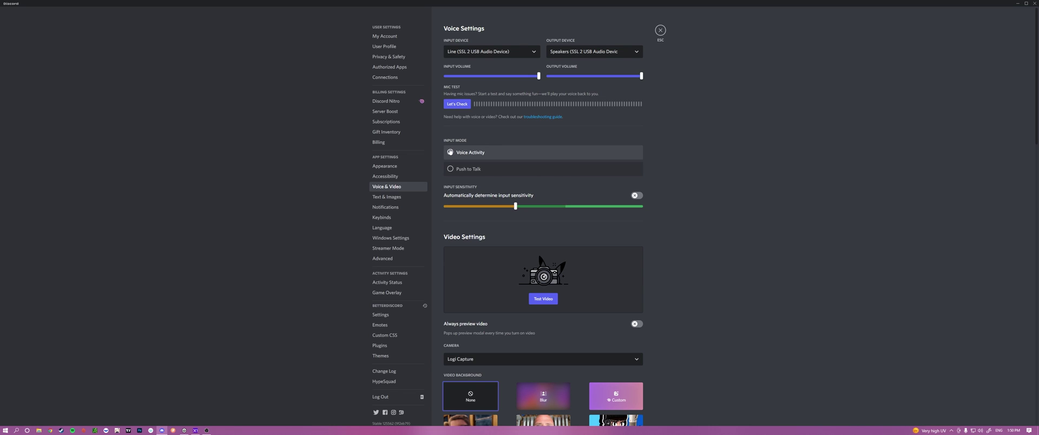
{"action": "mouse_move", "coordinate": [515, 206]}
{"action": "left_click_drag", "start_coordinate": [516, 206], "coordinate": [593, 206]}
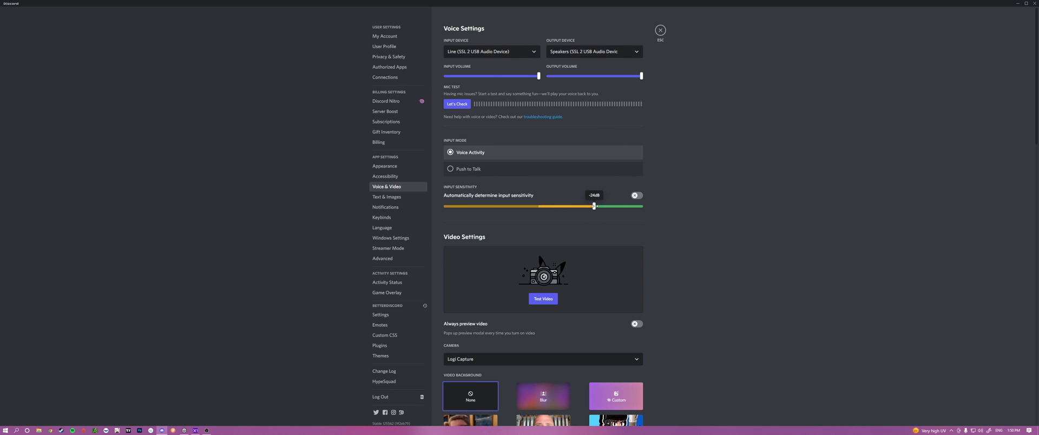
{"action": "left_click_drag", "start_coordinate": [594, 206], "coordinate": [523, 206]}
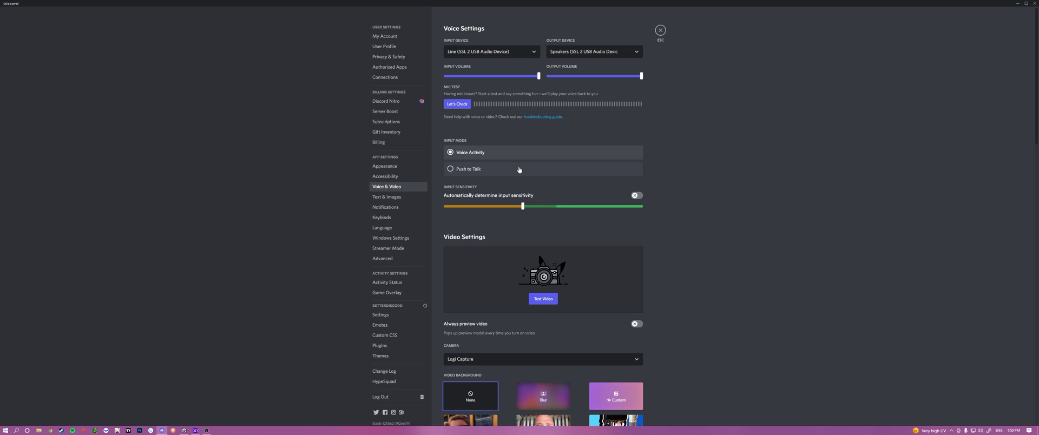
Step: Try automatic input sensitivity and the Push to Talk input mode, restoring manual sensitivity and Voice Activity
{"action": "left_click", "coordinate": [638, 196]}
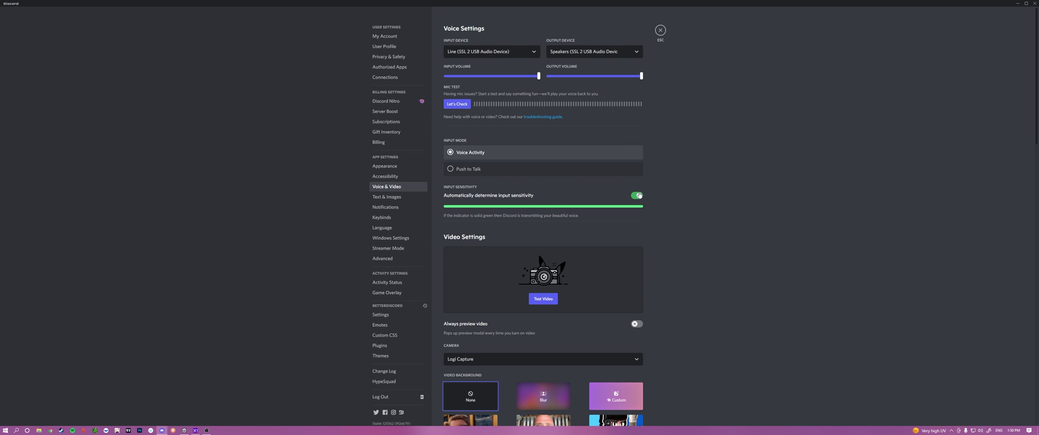
{"action": "left_click", "coordinate": [639, 196]}
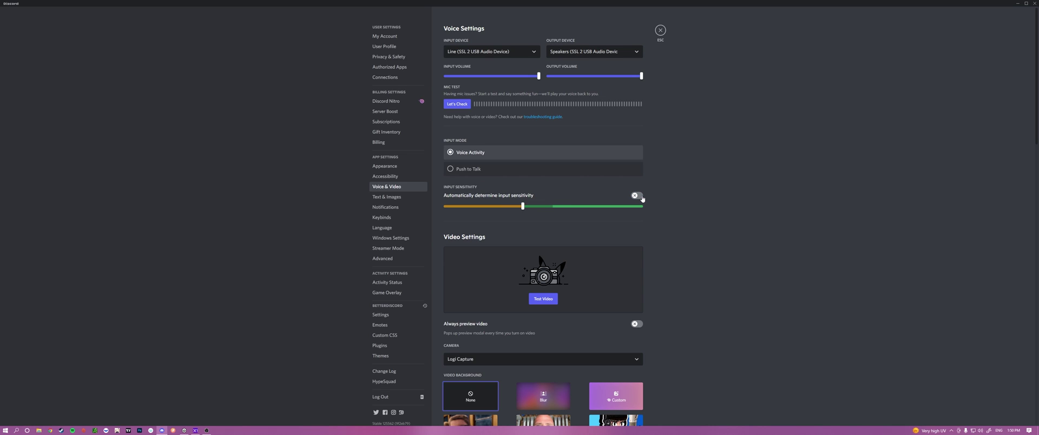
{"action": "mouse_move", "coordinate": [523, 206]}
{"action": "left_mouse_down"}
{"action": "mouse_move", "coordinate": [513, 206]}
{"action": "mouse_move", "coordinate": [523, 206]}
{"action": "left_mouse_up"}
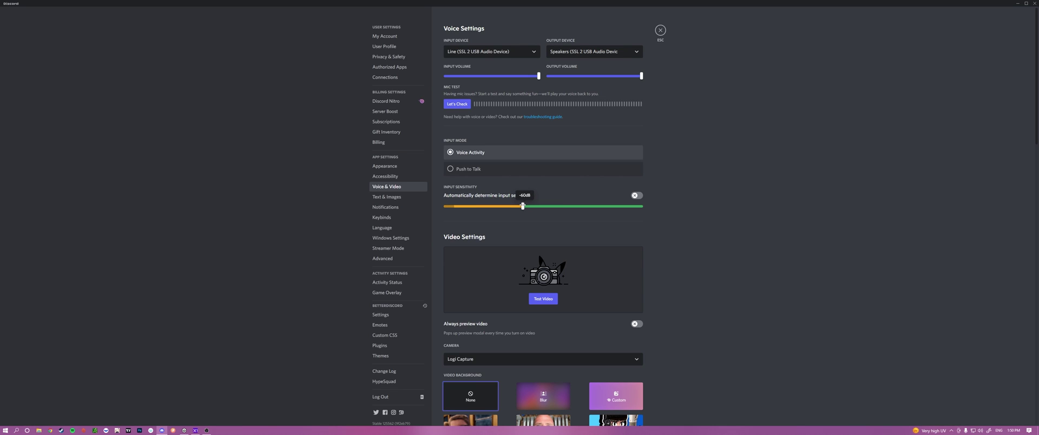
{"action": "left_click", "coordinate": [478, 170]}
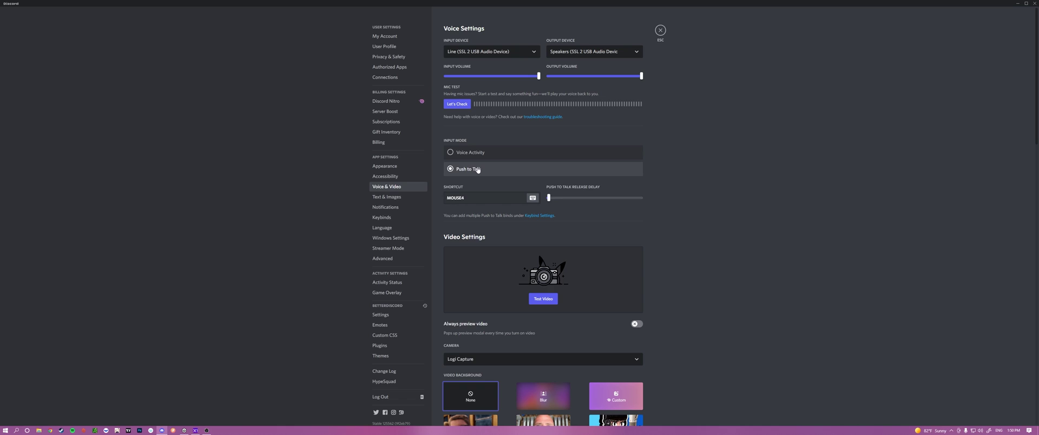
{"action": "left_click", "coordinate": [471, 153]}
Step: Try Noise Suppression in the Advanced voice settings and switch it back off
{"action": "scroll", "coordinate": [699, 259], "scroll_direction": "down", "scroll_amount": 2}
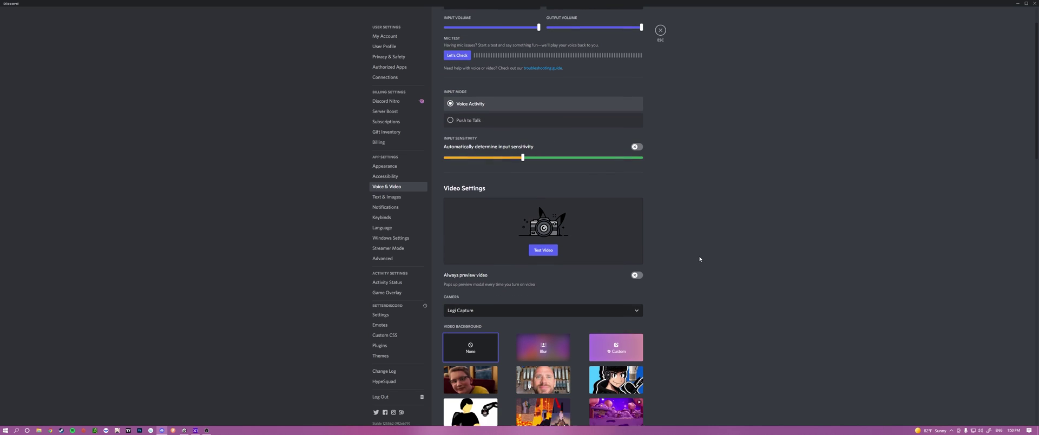
{"action": "scroll", "coordinate": [698, 253], "scroll_direction": "down", "scroll_amount": 2}
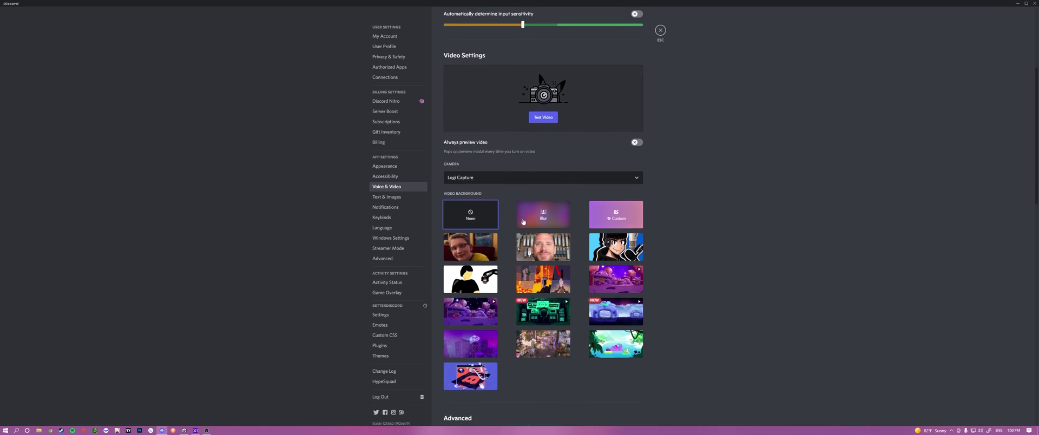
{"action": "scroll", "coordinate": [697, 253], "scroll_direction": "down", "scroll_amount": 2}
{"action": "scroll", "coordinate": [601, 141], "scroll_direction": "down", "scroll_amount": 4}
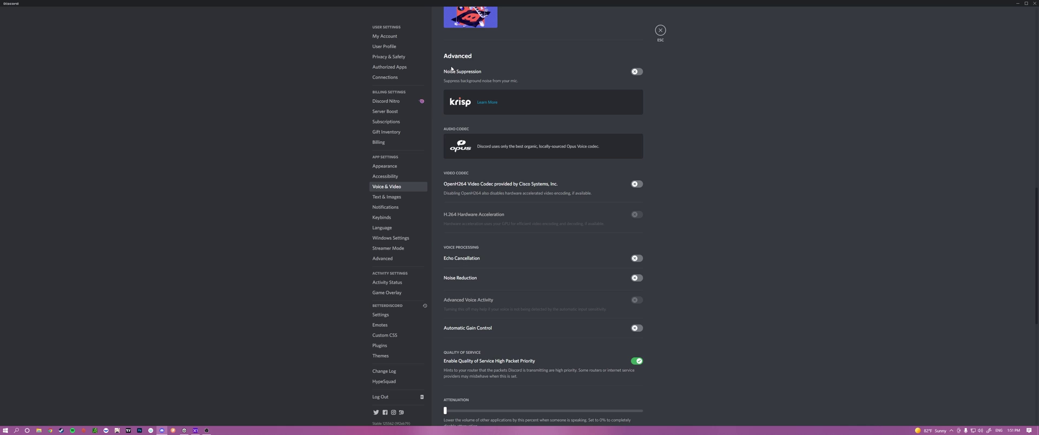
{"action": "left_click", "coordinate": [637, 72]}
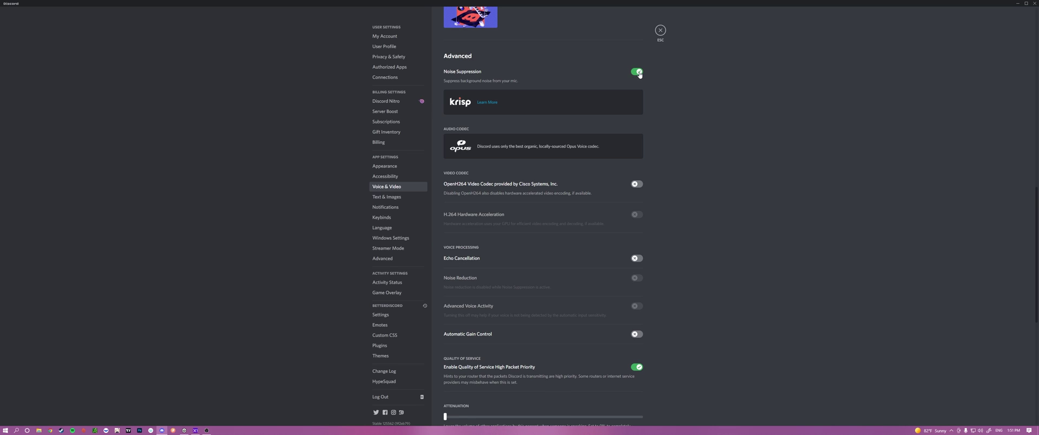
{"action": "left_click", "coordinate": [637, 72]}
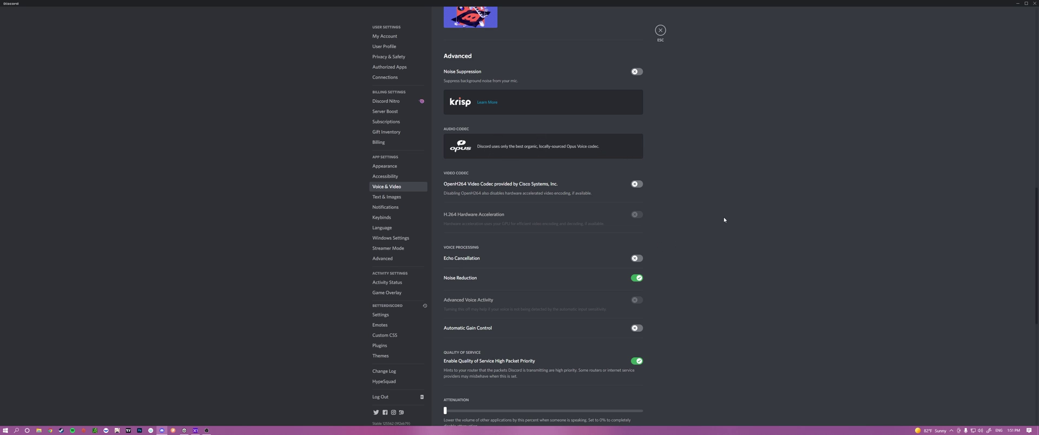
Step: Turn off Noise Reduction in the Voice Processing settings
{"action": "scroll", "coordinate": [447, 167], "scroll_direction": "down", "scroll_amount": 2}
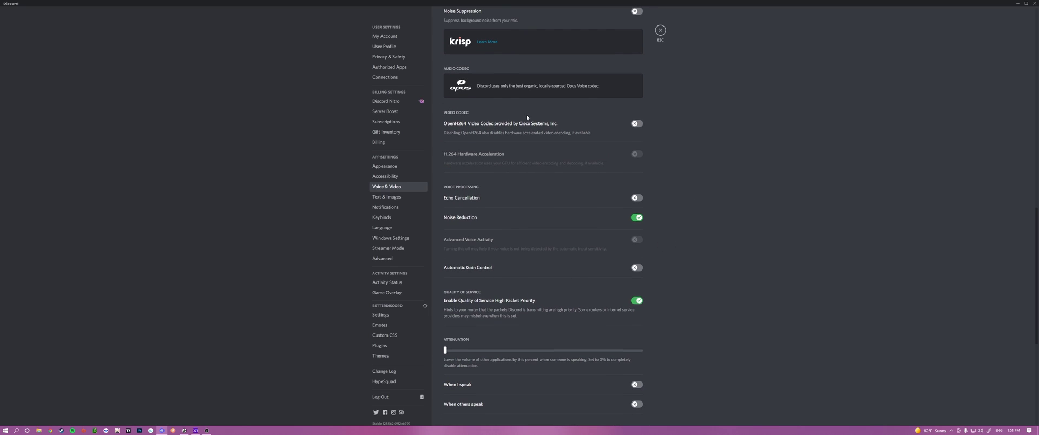
{"action": "scroll", "coordinate": [449, 185], "scroll_direction": "down", "scroll_amount": 1}
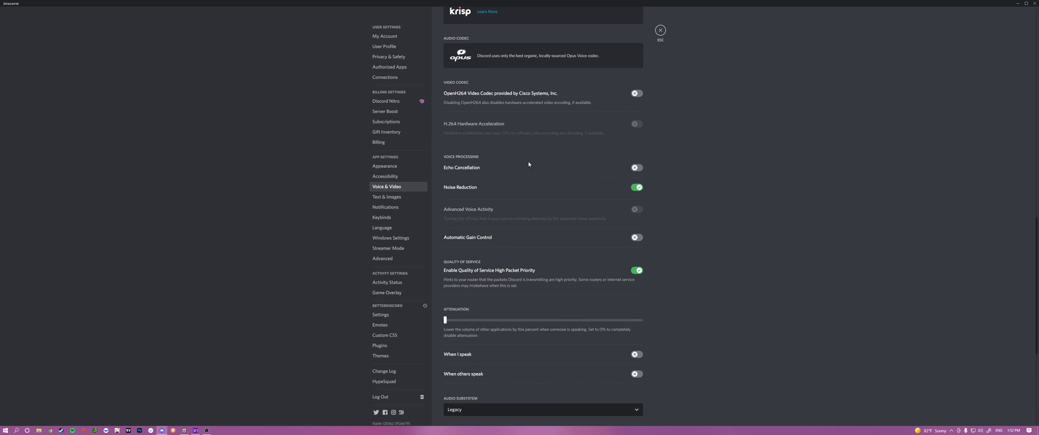
{"action": "left_click", "coordinate": [637, 189]}
Step: Examine the noise suppression, voice processing and attenuation settings and the available Audio Subsystem options
{"action": "scroll", "coordinate": [707, 214], "scroll_direction": "up", "scroll_amount": 3}
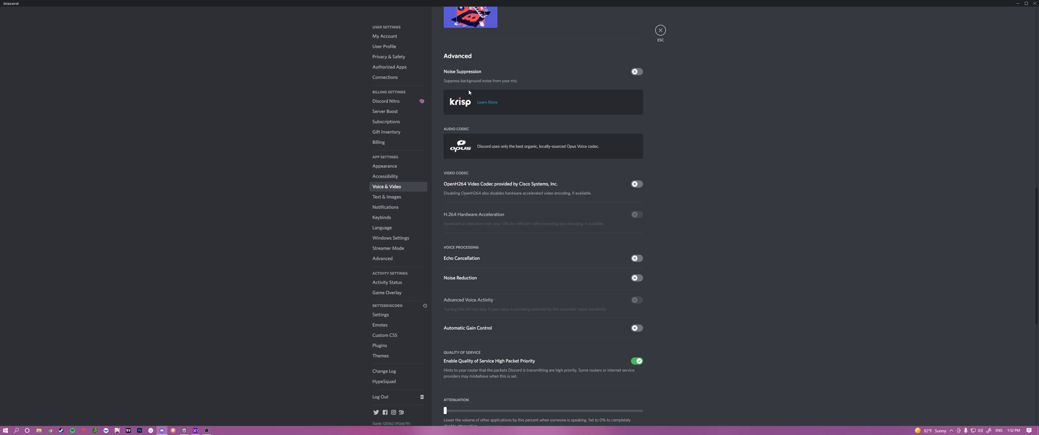
{"action": "scroll", "coordinate": [642, 107], "scroll_direction": "down", "scroll_amount": 2}
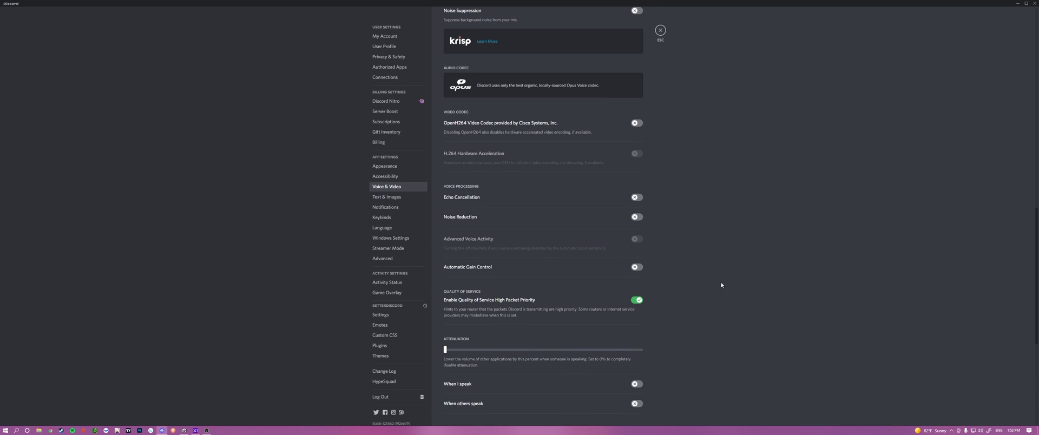
{"action": "scroll", "coordinate": [721, 281], "scroll_direction": "down", "scroll_amount": 1}
{"action": "scroll", "coordinate": [721, 282], "scroll_direction": "down", "scroll_amount": 1}
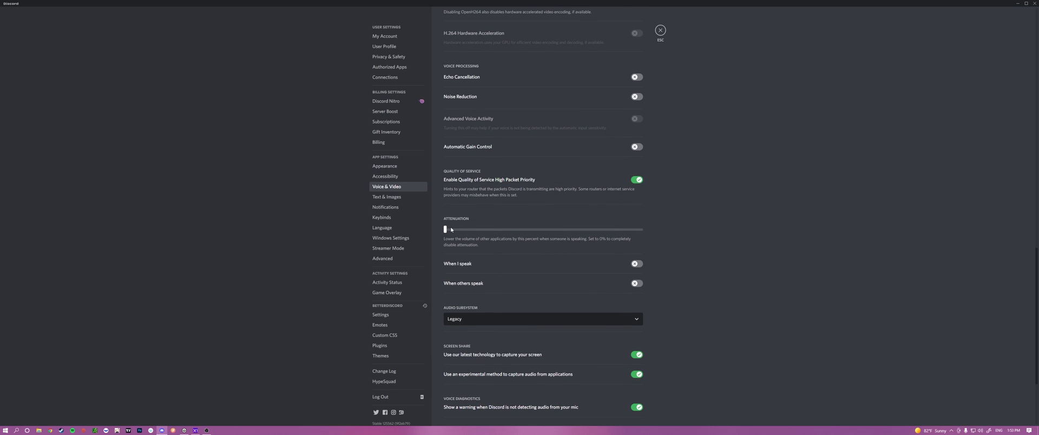
{"action": "mouse_move", "coordinate": [445, 229]}
{"action": "scroll", "coordinate": [486, 231], "scroll_direction": "down", "scroll_amount": 1}
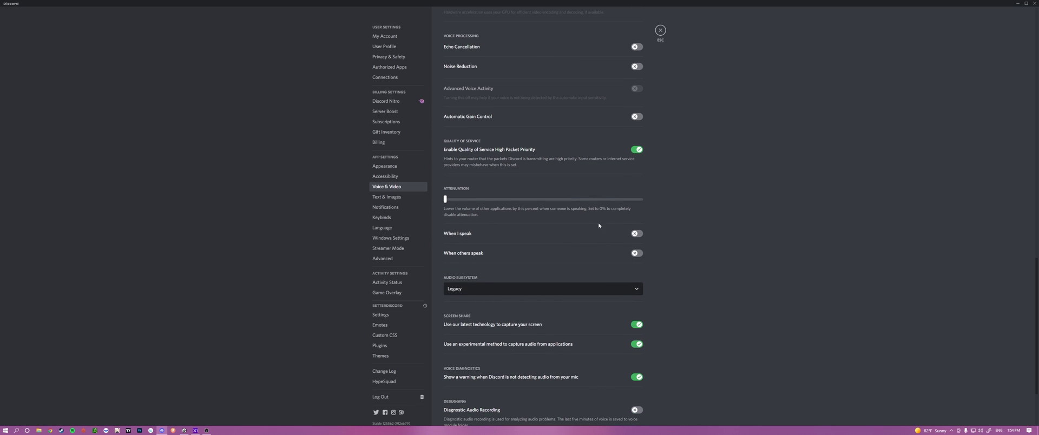
{"action": "scroll", "coordinate": [503, 245], "scroll_direction": "down", "scroll_amount": 1}
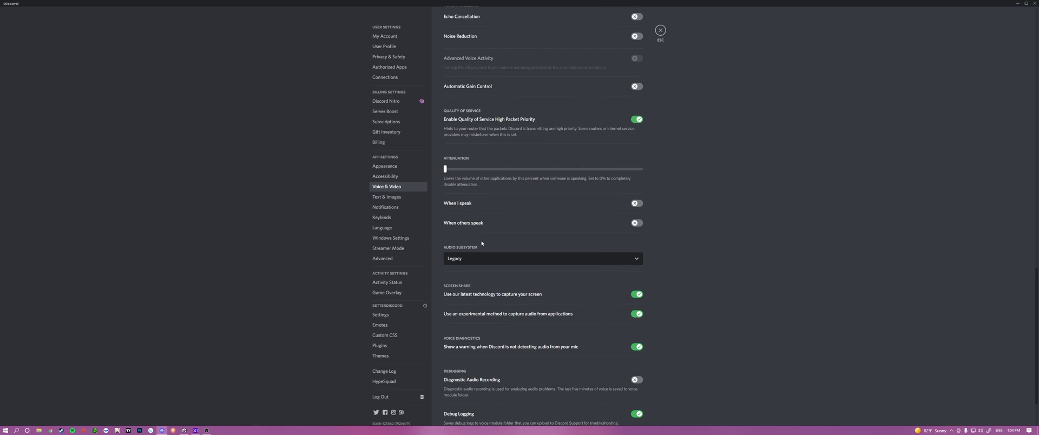
{"action": "left_click", "coordinate": [540, 258]}
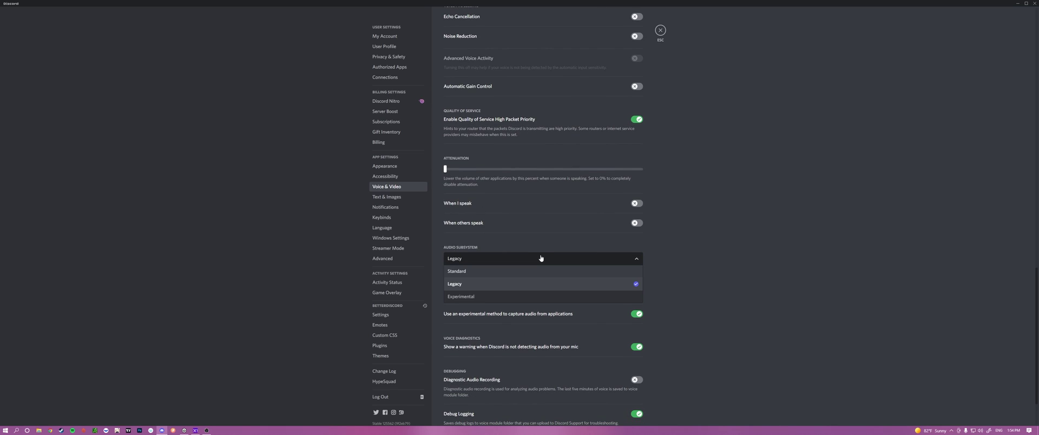
{"action": "left_click", "coordinate": [537, 258]}
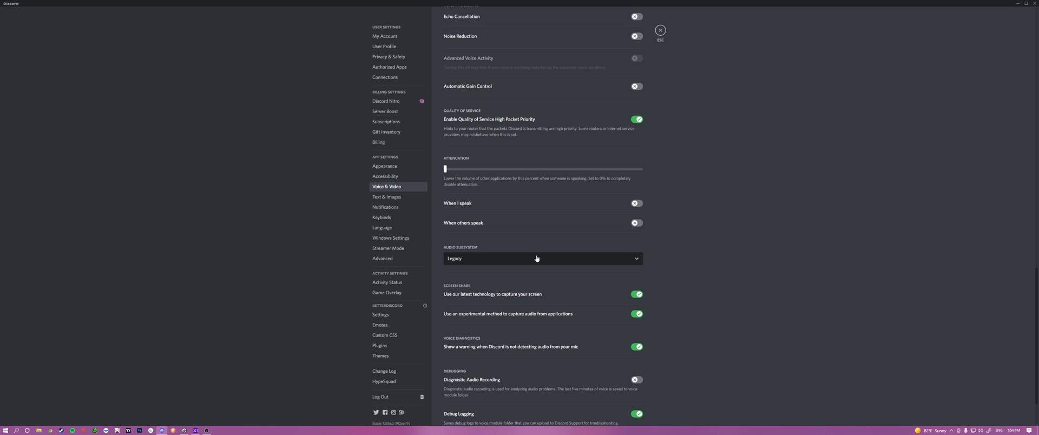
{"action": "left_click", "coordinate": [537, 258]}
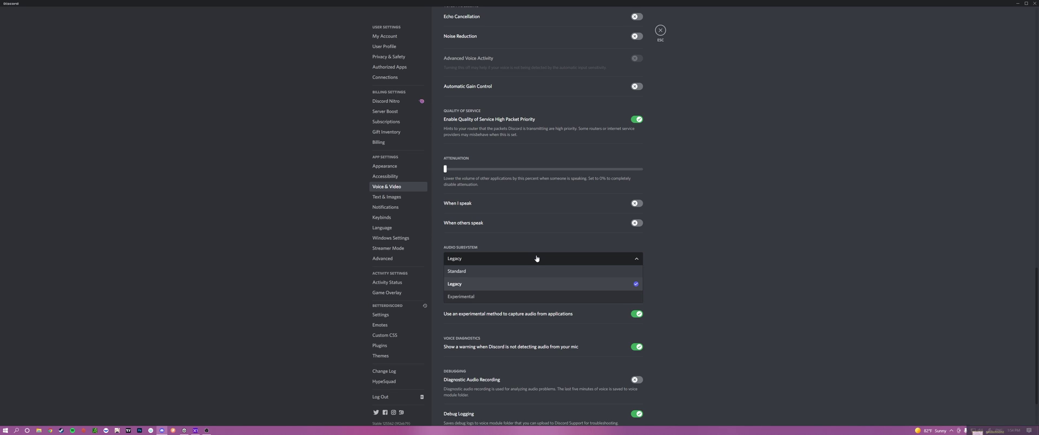
{"action": "left_click", "coordinate": [537, 258]}
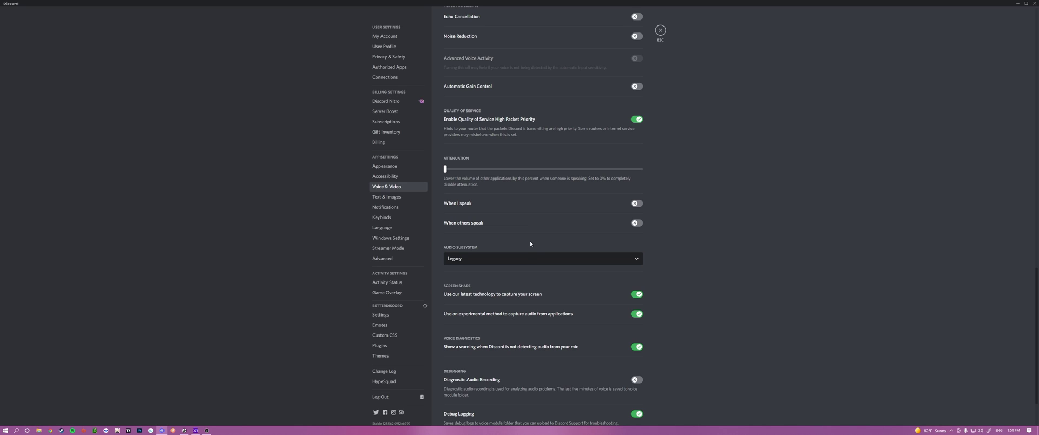
Step: Look over the Screen Share, Voice Diagnostics and Debugging settings at the end of the Voice & Video page
{"action": "scroll", "coordinate": [520, 254], "scroll_direction": "down", "scroll_amount": 1}
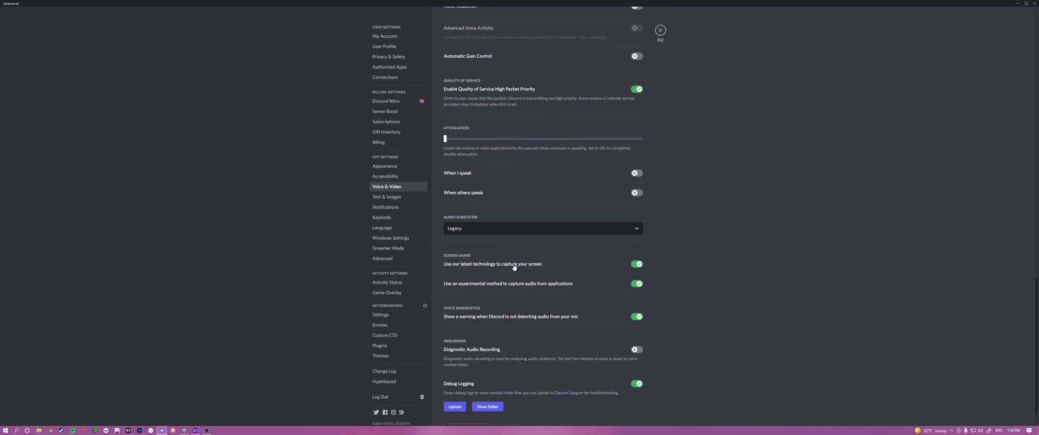
{"action": "scroll", "coordinate": [511, 351], "scroll_direction": "down", "scroll_amount": 1}
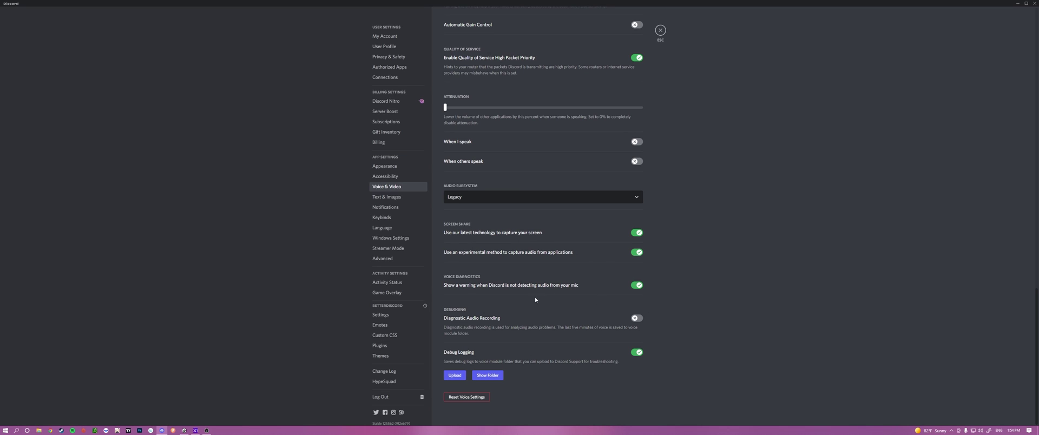
{"action": "scroll", "coordinate": [617, 280], "scroll_direction": "up", "scroll_amount": 3}
{"action": "scroll", "coordinate": [537, 355], "scroll_direction": "down", "scroll_amount": 2}
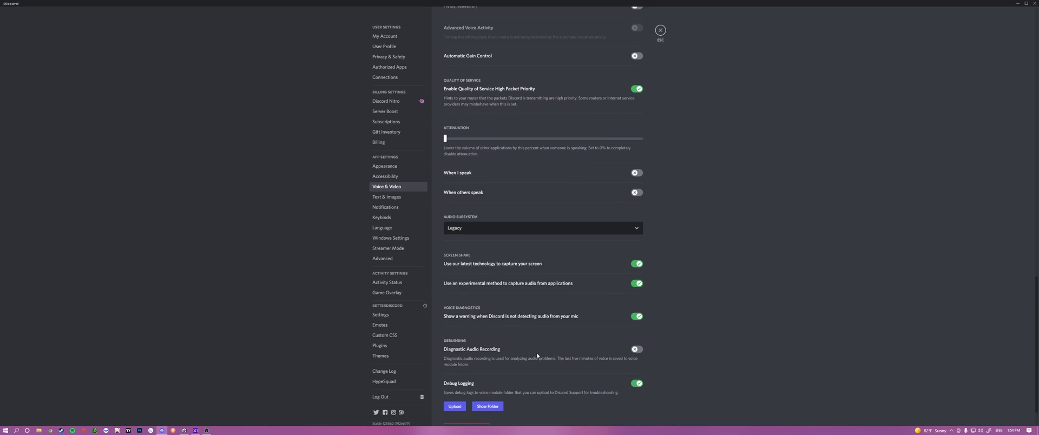
{"action": "scroll", "coordinate": [538, 355], "scroll_direction": "down", "scroll_amount": 1}
{"action": "scroll", "coordinate": [534, 352], "scroll_direction": "up", "scroll_amount": 4}
{"action": "scroll", "coordinate": [531, 349], "scroll_direction": "down", "scroll_amount": 4}
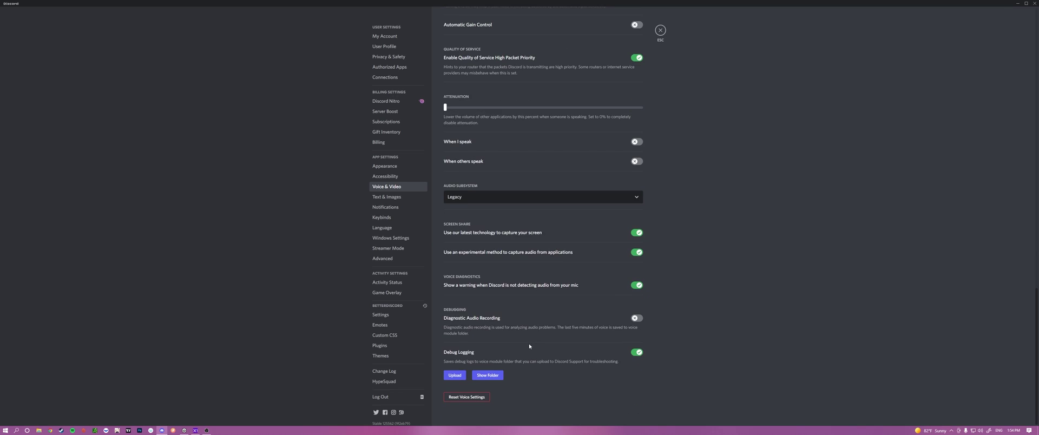
{"action": "scroll", "coordinate": [528, 343], "scroll_direction": "up", "scroll_amount": 20}
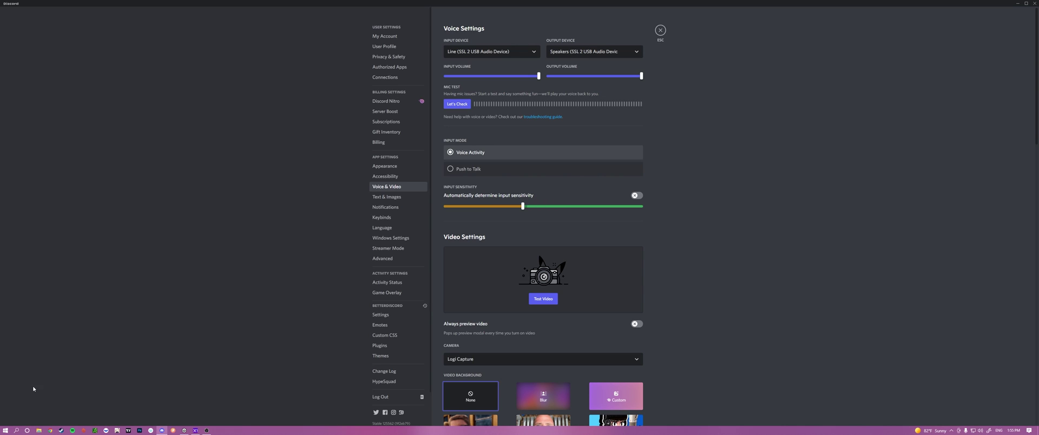
Step: Search Windows for "sound" and open the Change system sounds control panel over the voice settings
{"action": "left_click", "coordinate": [16, 430]}
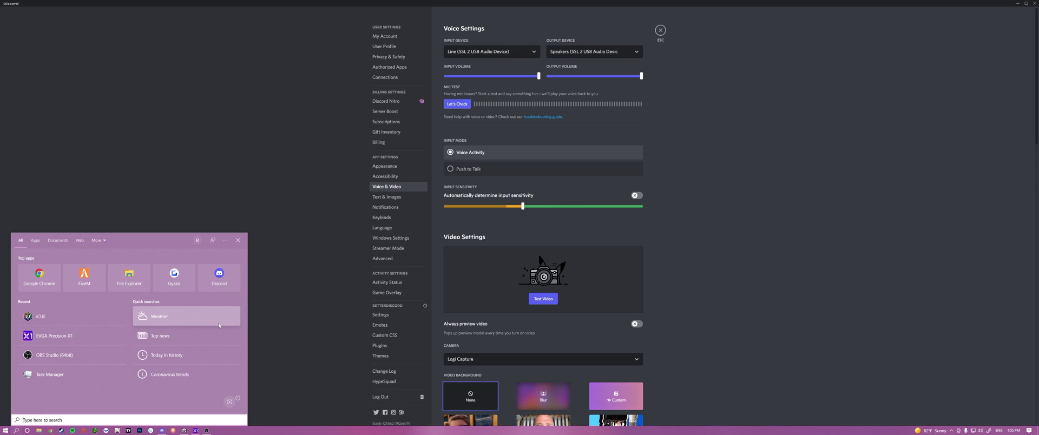
{"action": "type", "text": "sound"}
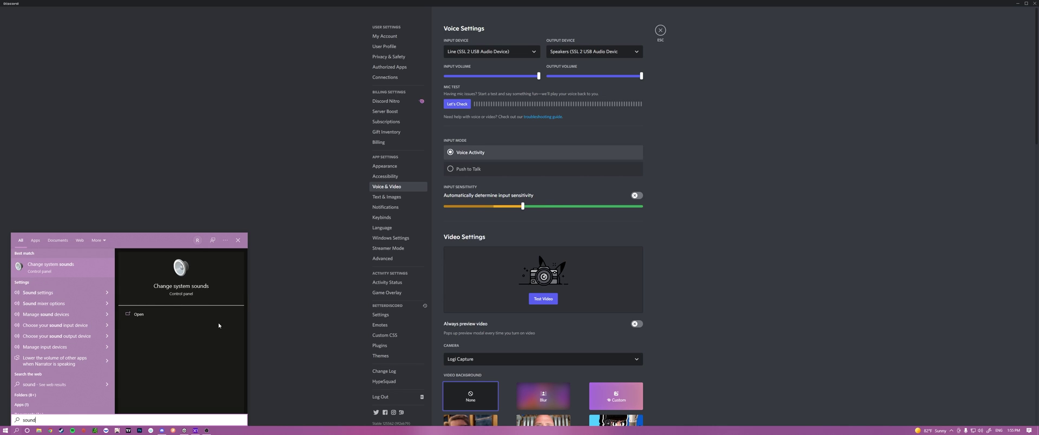
{"action": "left_click", "coordinate": [50, 269]}
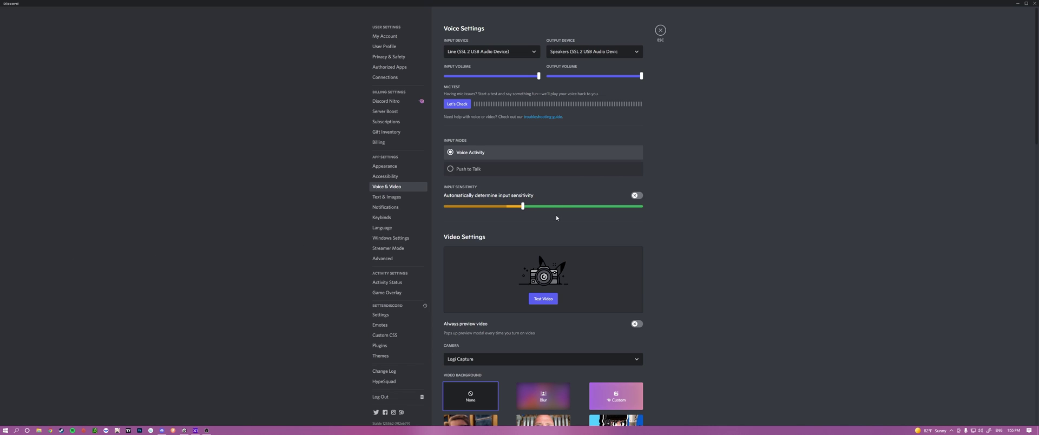
{"action": "left_click_drag", "start_coordinate": [162, 101], "coordinate": [495, 136]}
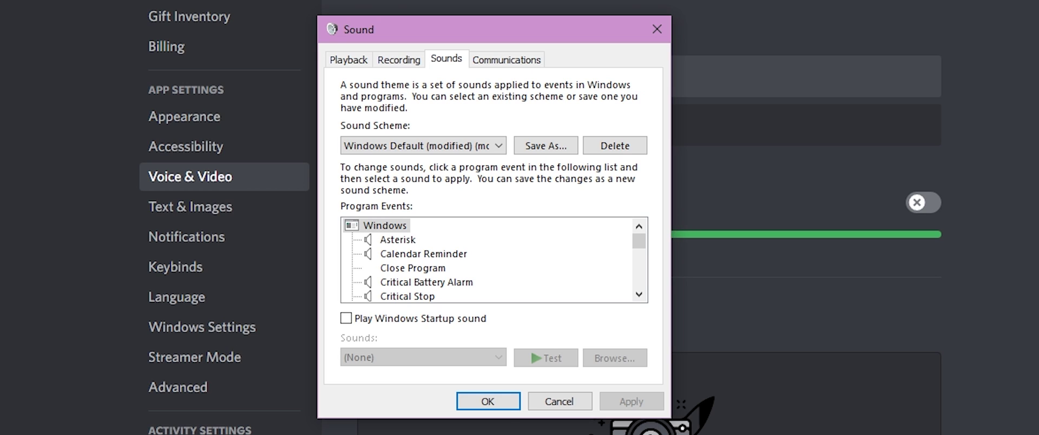
Step: Find the SSL 2 USB Audio Device Line input among the recording devices and look at its available device options
{"action": "left_click", "coordinate": [404, 59]}
{"action": "scroll", "coordinate": [569, 186], "scroll_direction": "down", "scroll_amount": 2}
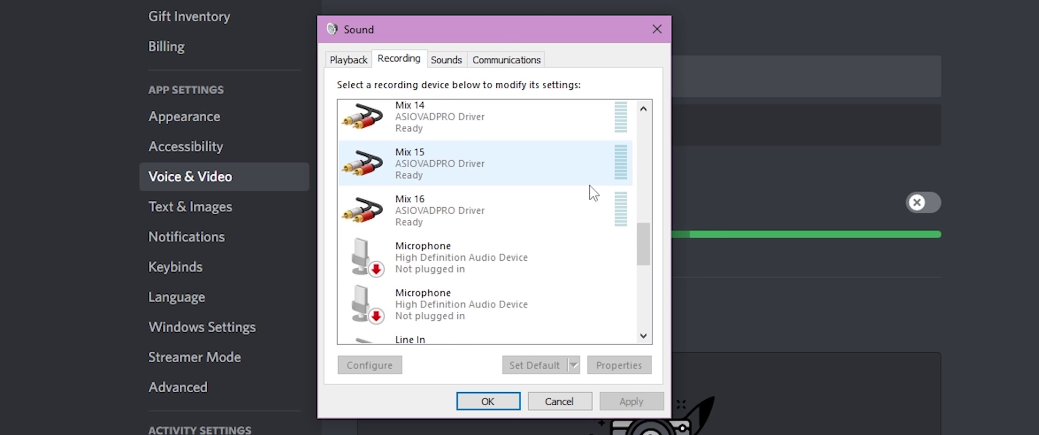
{"action": "scroll", "coordinate": [585, 200], "scroll_direction": "down", "scroll_amount": 2}
{"action": "scroll", "coordinate": [580, 204], "scroll_direction": "down", "scroll_amount": 2}
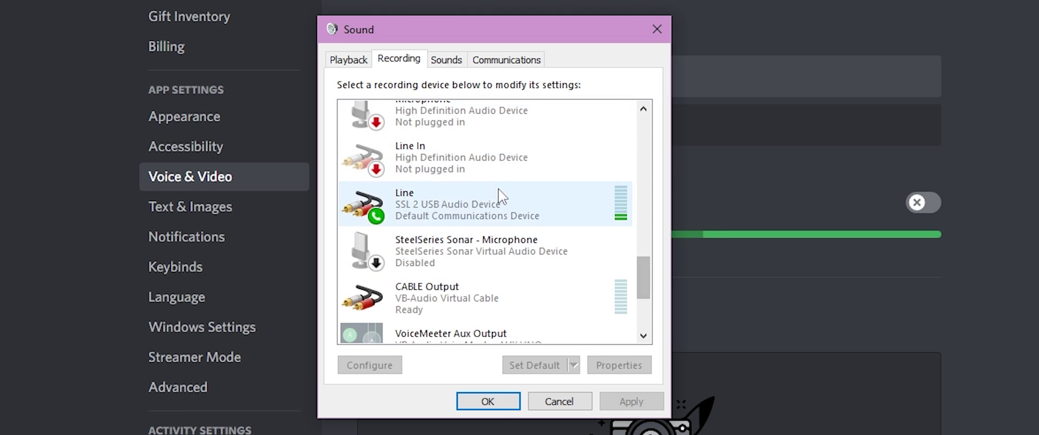
{"action": "scroll", "coordinate": [502, 196], "scroll_direction": "up", "scroll_amount": 1}
{"action": "right_click", "coordinate": [495, 218]}
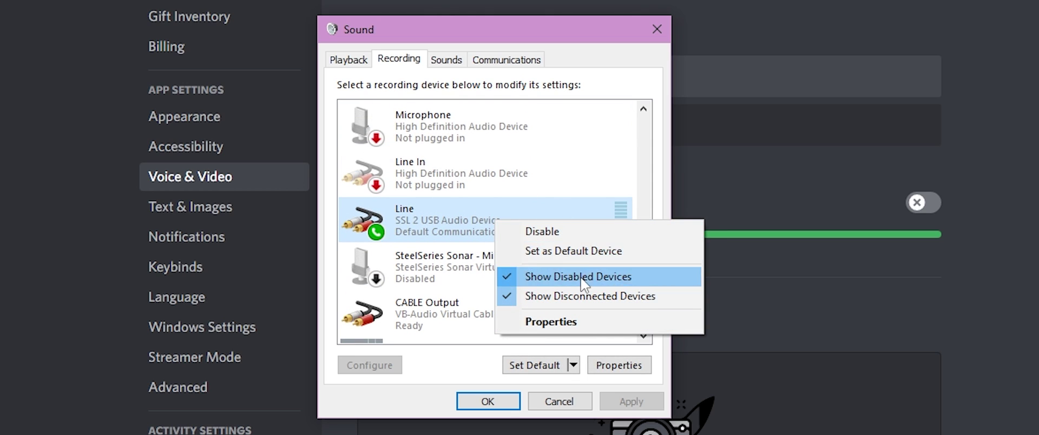
{"action": "left_click", "coordinate": [414, 238]}
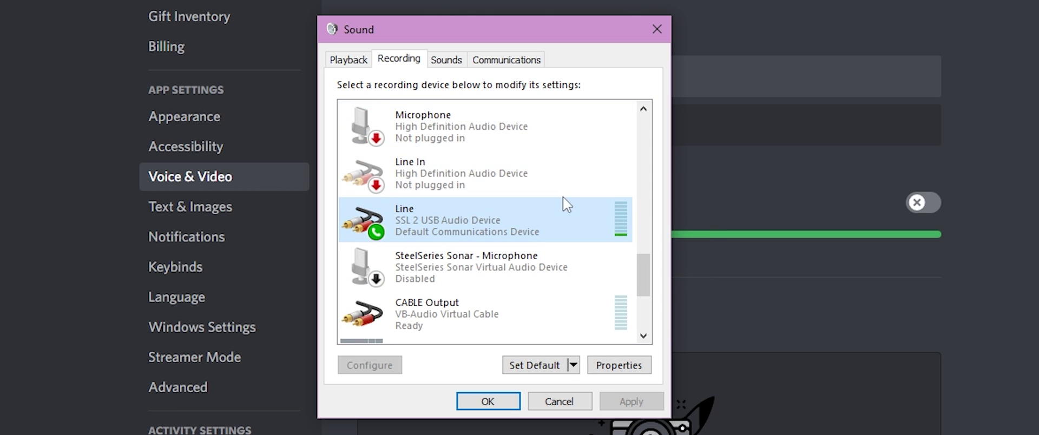
{"action": "scroll", "coordinate": [563, 196], "scroll_direction": "up", "scroll_amount": 1}
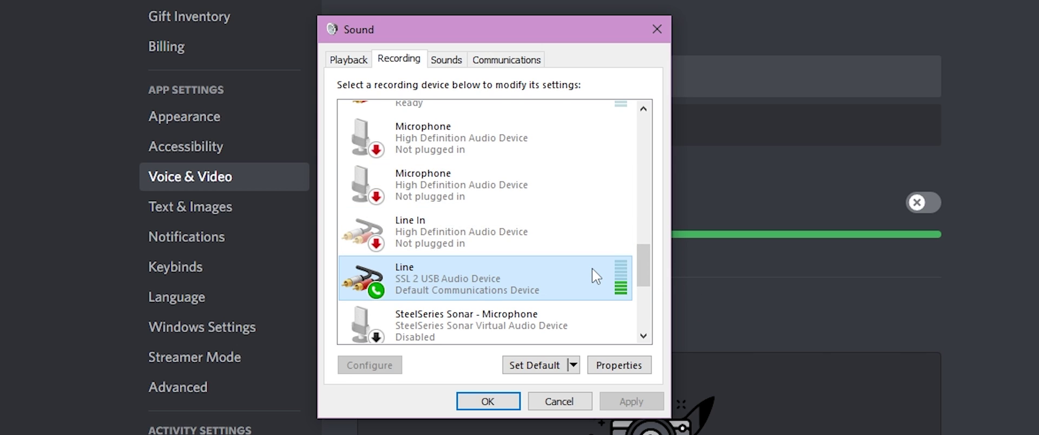
Step: Look through the playback devices for the SSL 2 USB Audio Device speakers
{"action": "left_click", "coordinate": [348, 59]}
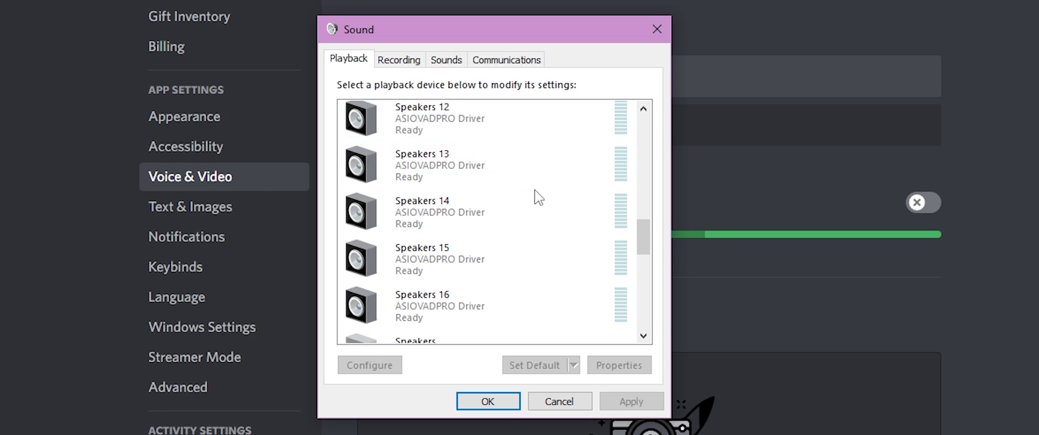
{"action": "scroll", "coordinate": [546, 209], "scroll_direction": "down", "scroll_amount": 3}
{"action": "scroll", "coordinate": [541, 249], "scroll_direction": "up", "scroll_amount": 2}
{"action": "scroll", "coordinate": [563, 246], "scroll_direction": "down", "scroll_amount": 1}
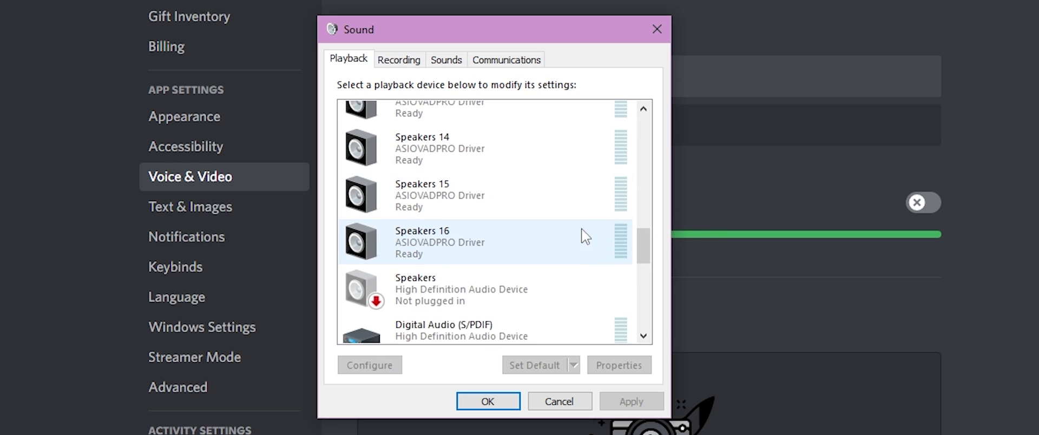
{"action": "scroll", "coordinate": [585, 237], "scroll_direction": "down", "scroll_amount": 4}
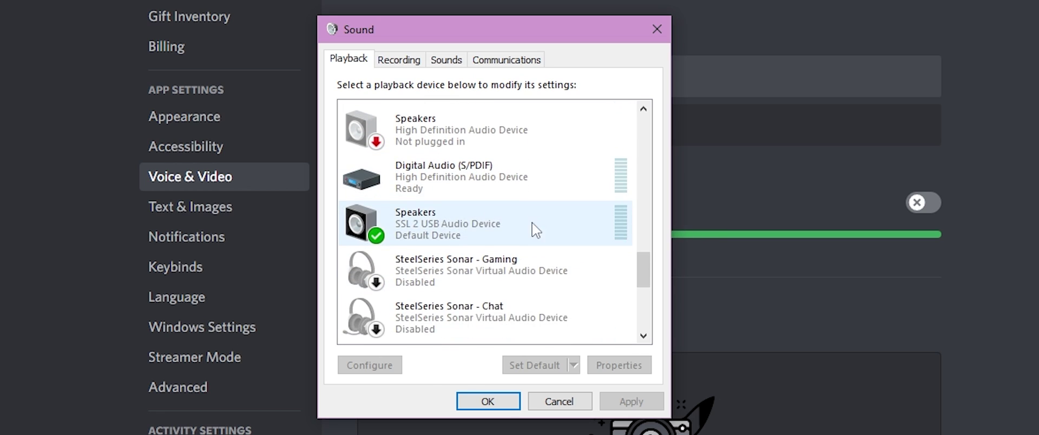
{"action": "scroll", "coordinate": [536, 230], "scroll_direction": "down", "scroll_amount": 1}
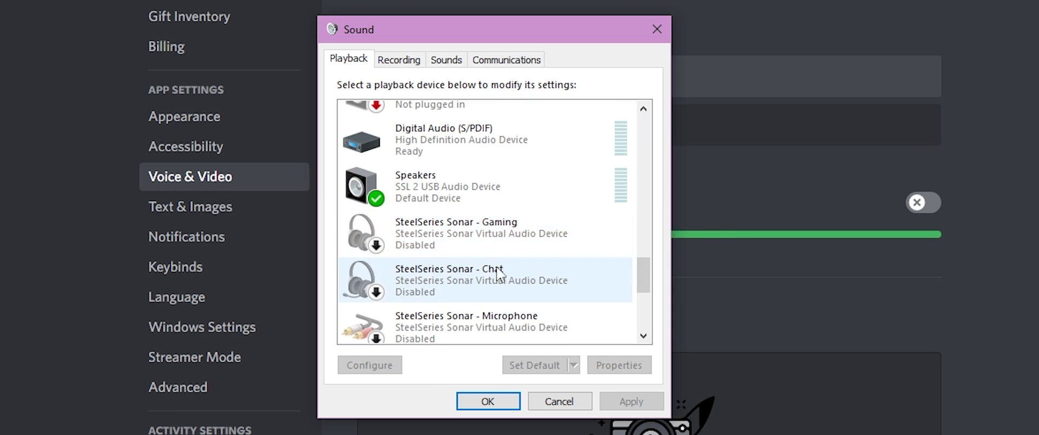
{"action": "scroll", "coordinate": [455, 273], "scroll_direction": "up", "scroll_amount": 1}
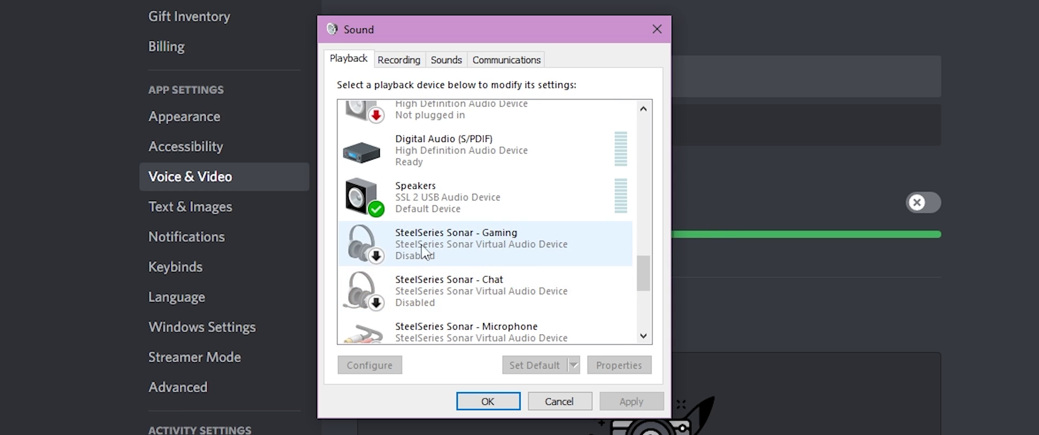
Step: Inspect the device options available for the SteelSeries Sonar - Gaming and Chat playback devices
{"action": "right_click", "coordinate": [457, 259]}
{"action": "left_click", "coordinate": [417, 283]}
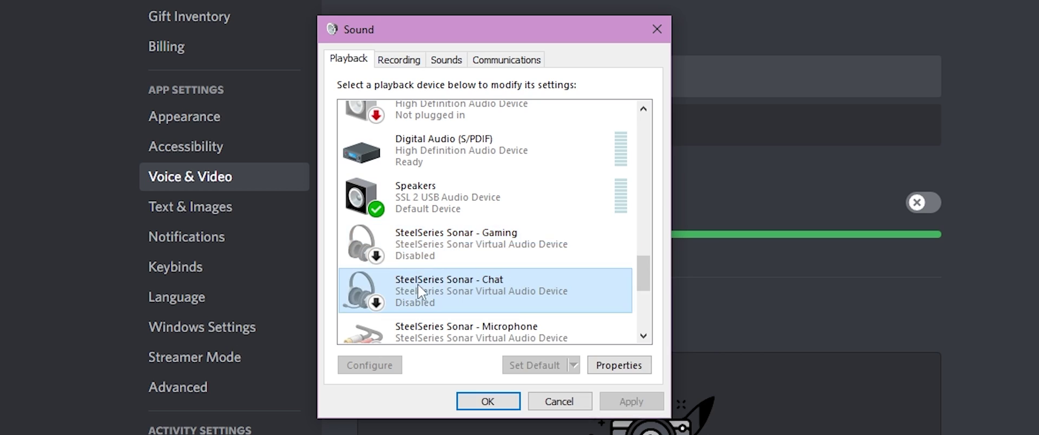
{"action": "right_click", "coordinate": [456, 242]}
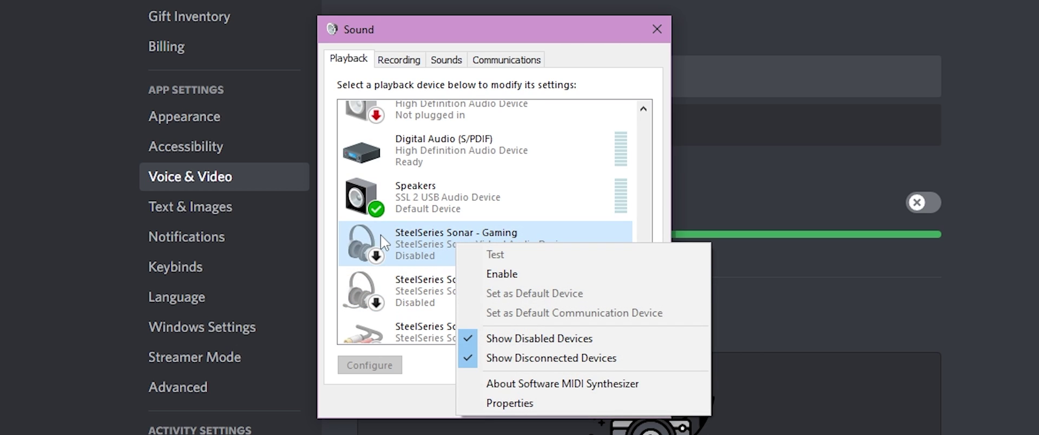
{"action": "left_click", "coordinate": [433, 292]}
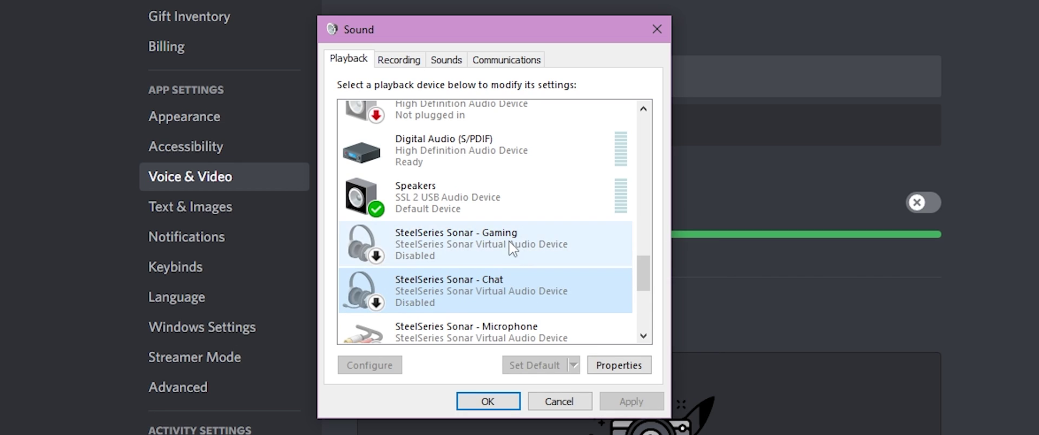
Step: Examine the rest of the playback device list, from the ASIOVADPRO speakers through the virtual audio devices
{"action": "scroll", "coordinate": [513, 248], "scroll_direction": "up", "scroll_amount": 3}
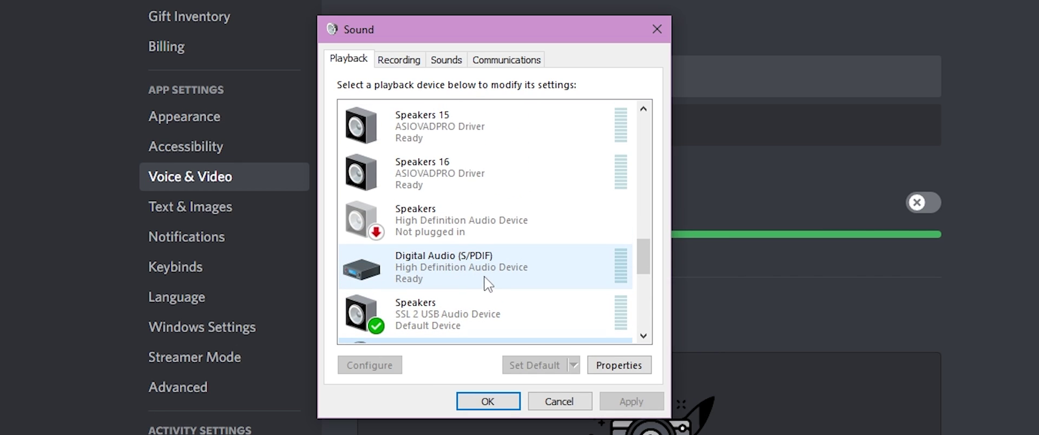
{"action": "scroll", "coordinate": [530, 301], "scroll_direction": "up", "scroll_amount": 3}
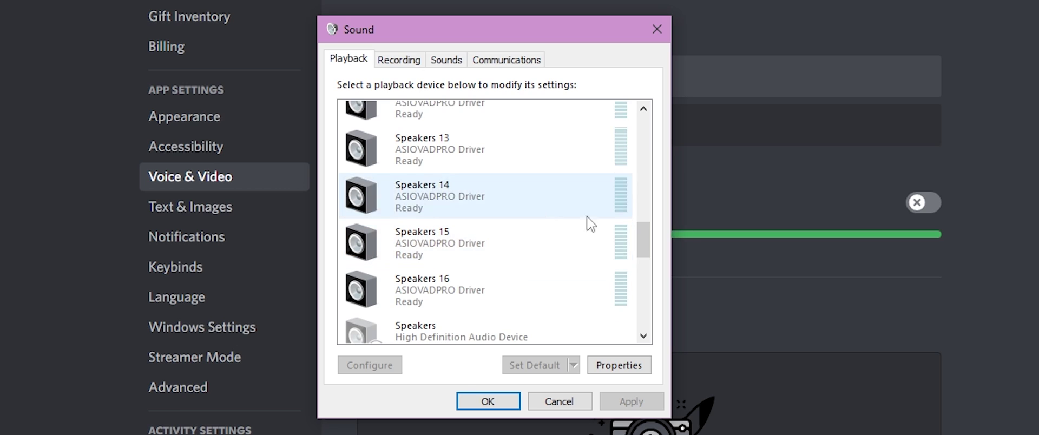
{"action": "scroll", "coordinate": [647, 231], "scroll_direction": "down", "scroll_amount": 3}
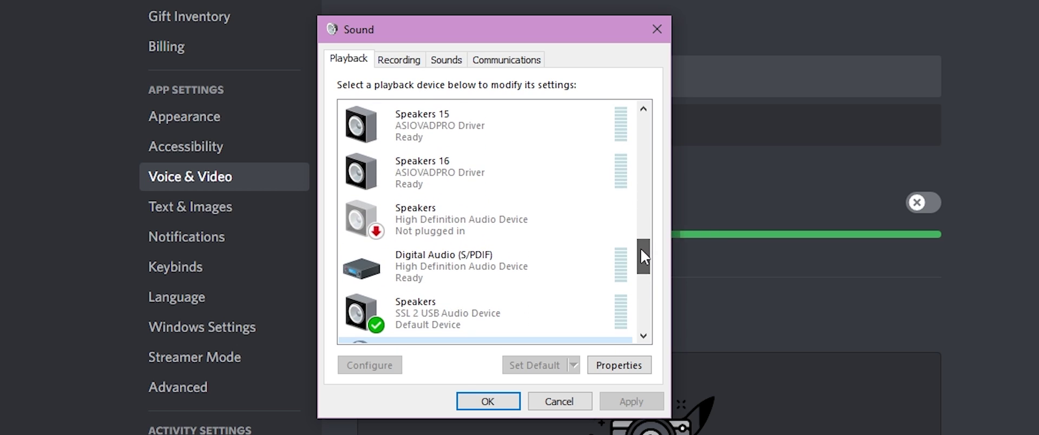
{"action": "scroll", "coordinate": [642, 250], "scroll_direction": "down", "scroll_amount": 1}
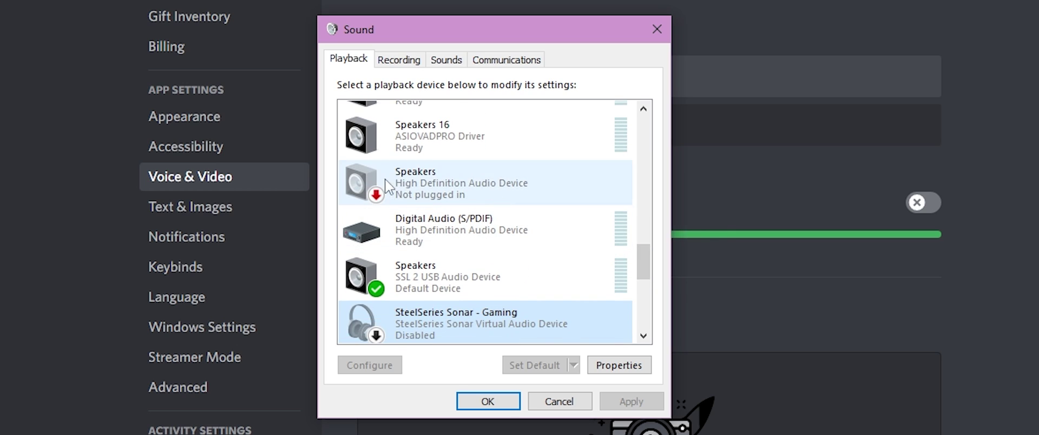
{"action": "scroll", "coordinate": [498, 212], "scroll_direction": "down", "scroll_amount": 8}
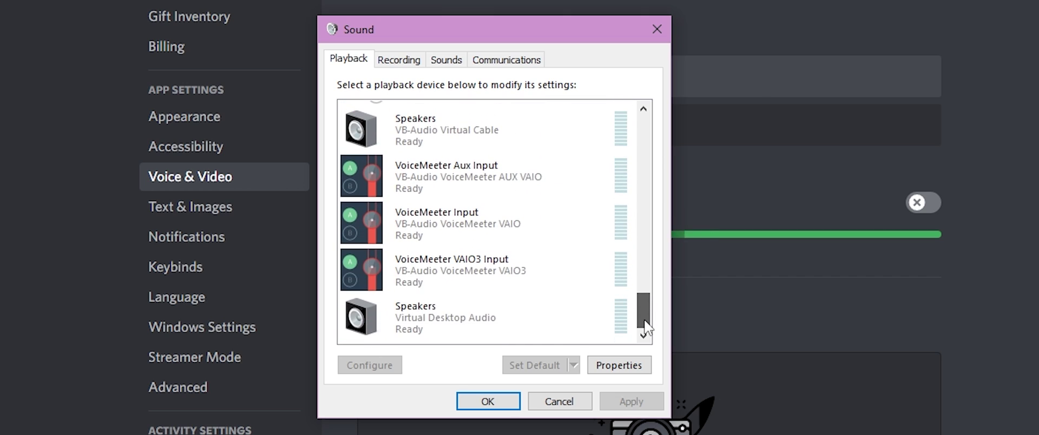
{"action": "left_click_drag", "start_coordinate": [646, 327], "coordinate": [644, 293]}
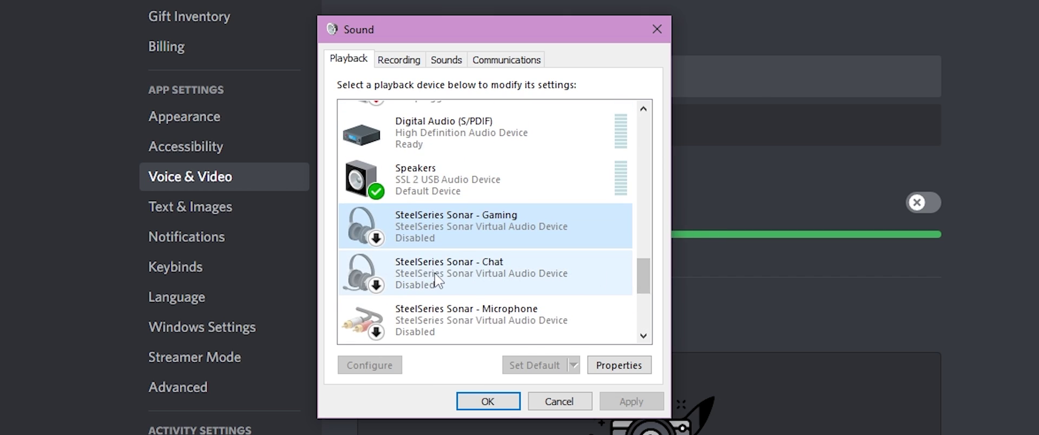
{"action": "scroll", "coordinate": [436, 280], "scroll_direction": "up", "scroll_amount": 1}
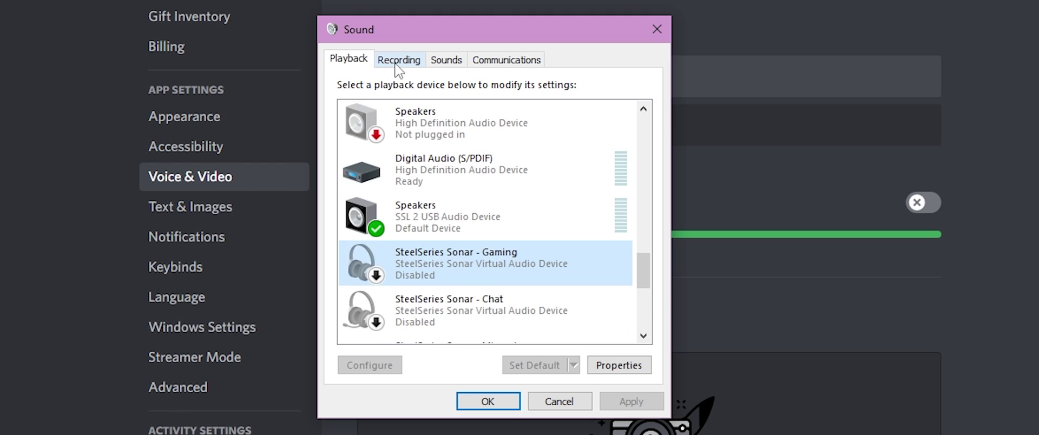
Step: Open the properties of the SSL 2 USB Audio Device Line input from the recording devices
{"action": "left_click", "coordinate": [398, 60]}
{"action": "scroll", "coordinate": [478, 298], "scroll_direction": "down", "scroll_amount": 1}
{"action": "right_click", "coordinate": [452, 250]}
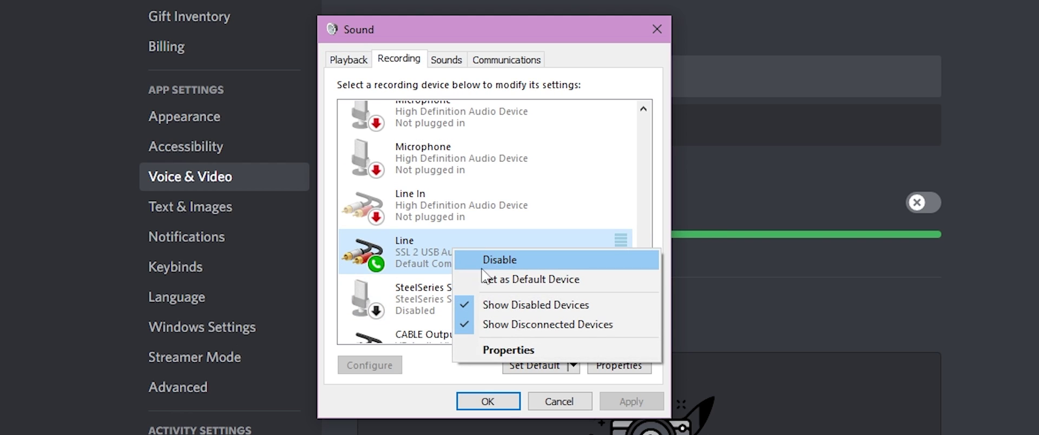
{"action": "left_click", "coordinate": [423, 87]}
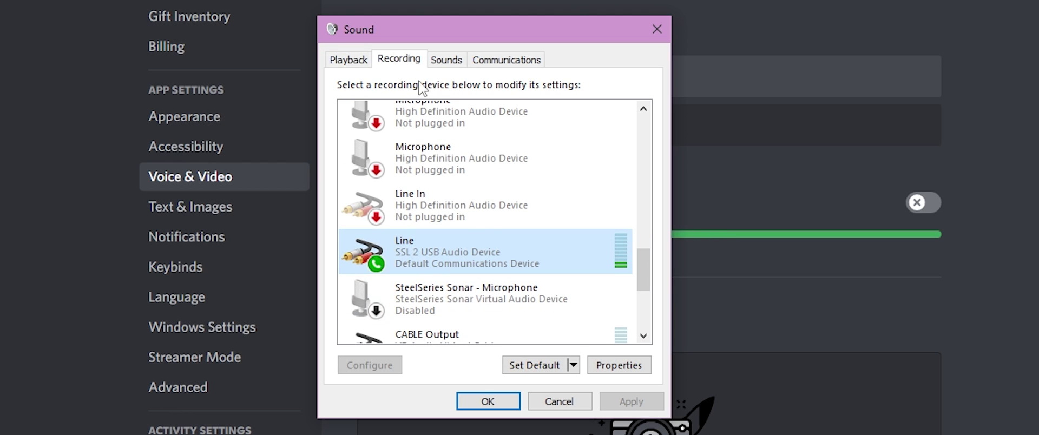
{"action": "right_click", "coordinate": [489, 238]}
{"action": "left_click", "coordinate": [542, 340]}
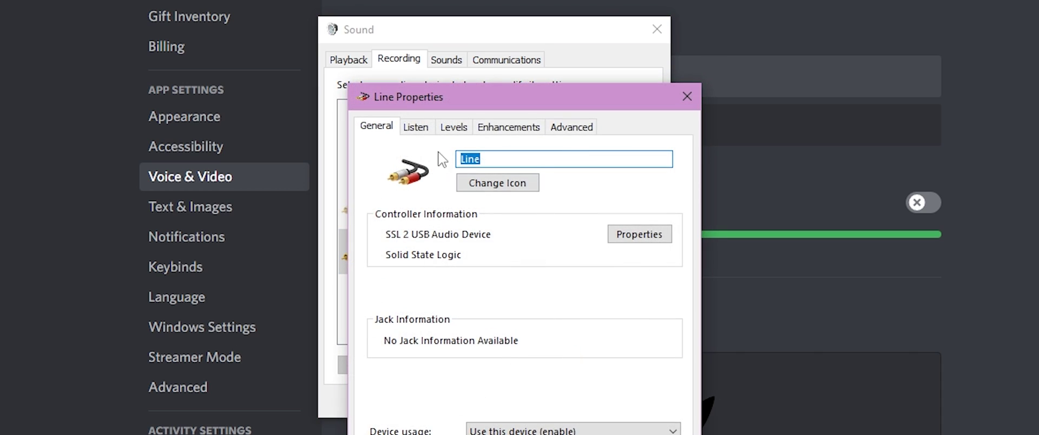
Step: Look over the Line input's Listen and General properties, switching Listen to this device on and back off
{"action": "left_click", "coordinate": [416, 126]}
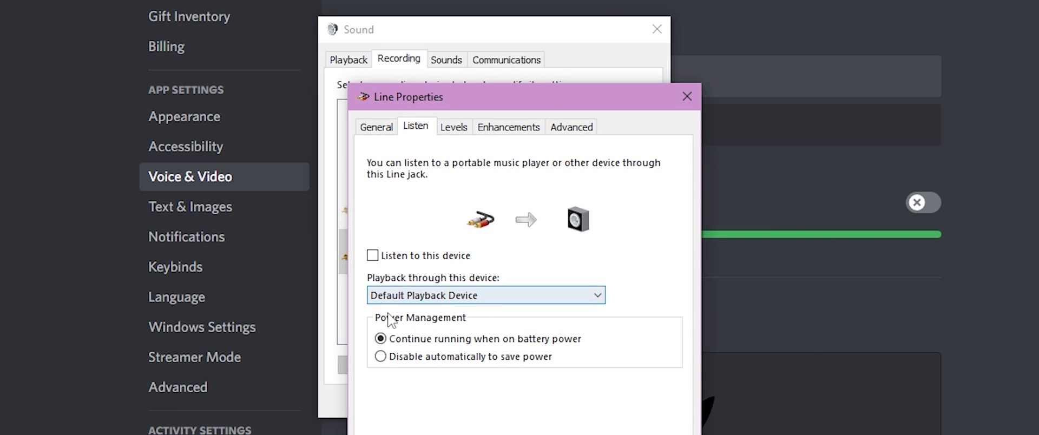
{"action": "left_click", "coordinate": [373, 256]}
{"action": "left_click", "coordinate": [373, 256]}
{"action": "left_click", "coordinate": [385, 129]}
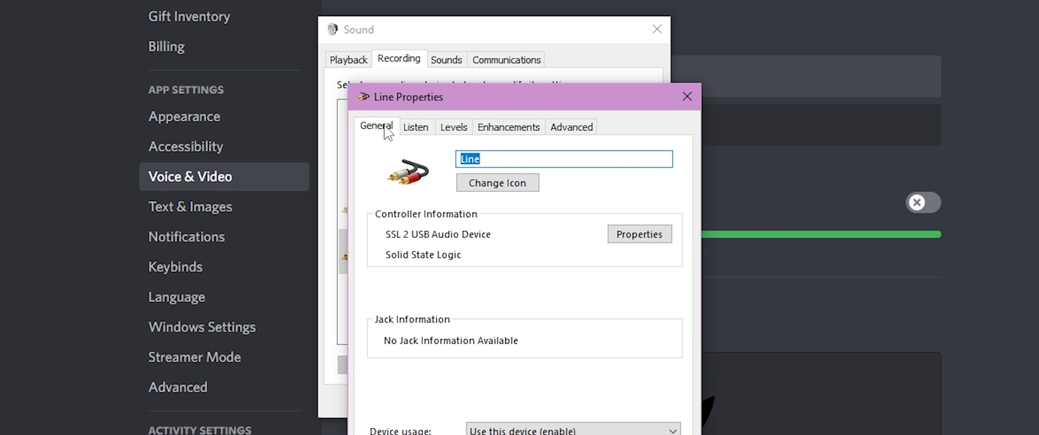
{"action": "left_click", "coordinate": [505, 161]}
Step: Set the Line input level to 100 and check that every audio enhancement is off
{"action": "left_click", "coordinate": [461, 129]}
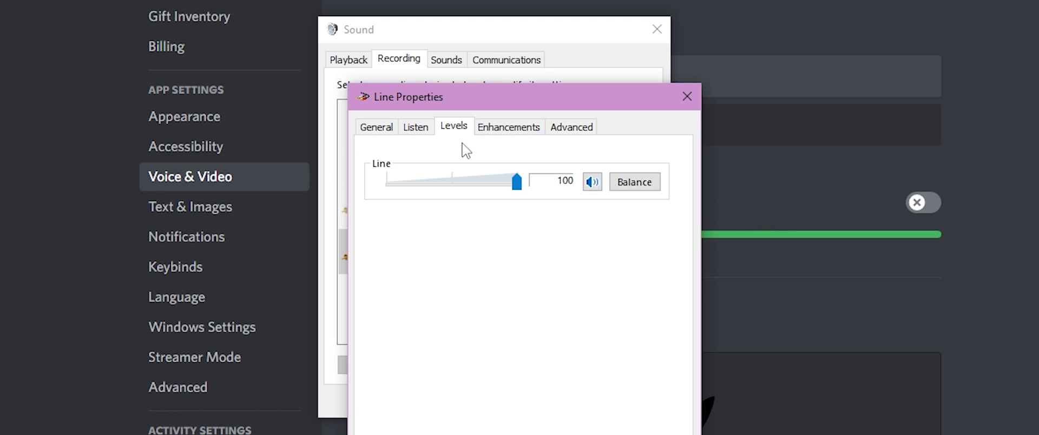
{"action": "mouse_move", "coordinate": [517, 182]}
{"action": "left_mouse_down"}
{"action": "mouse_move", "coordinate": [318, 183]}
{"action": "mouse_move", "coordinate": [520, 183]}
{"action": "left_mouse_up"}
{"action": "left_click", "coordinate": [518, 129]}
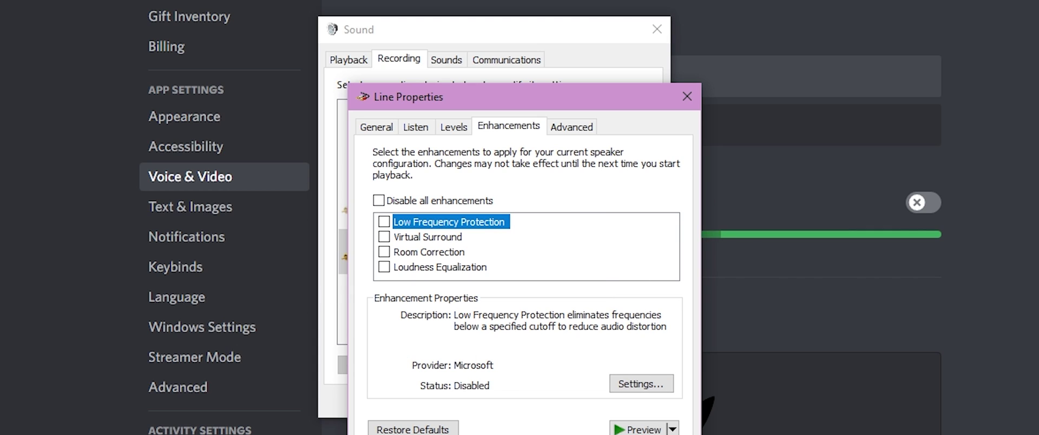
{"action": "left_click", "coordinate": [557, 268]}
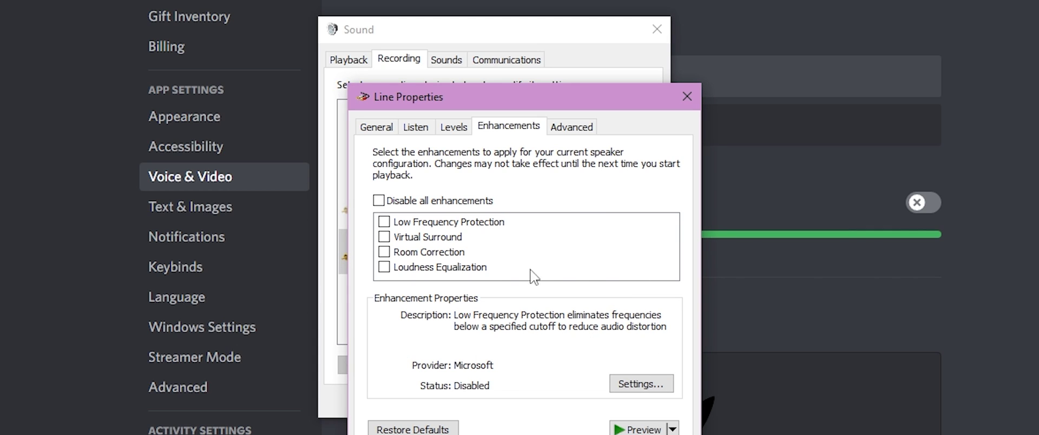
Step: Review the Line input's default formats, keep 2 channel, 24 bit, 48000 Hz (Studio Quality), and close the sound settings
{"action": "left_click", "coordinate": [553, 127]}
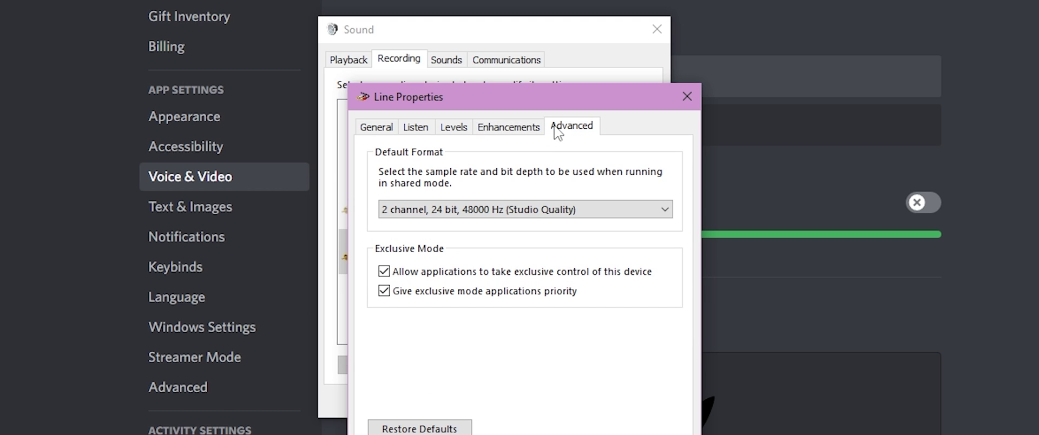
{"action": "left_click", "coordinate": [563, 210]}
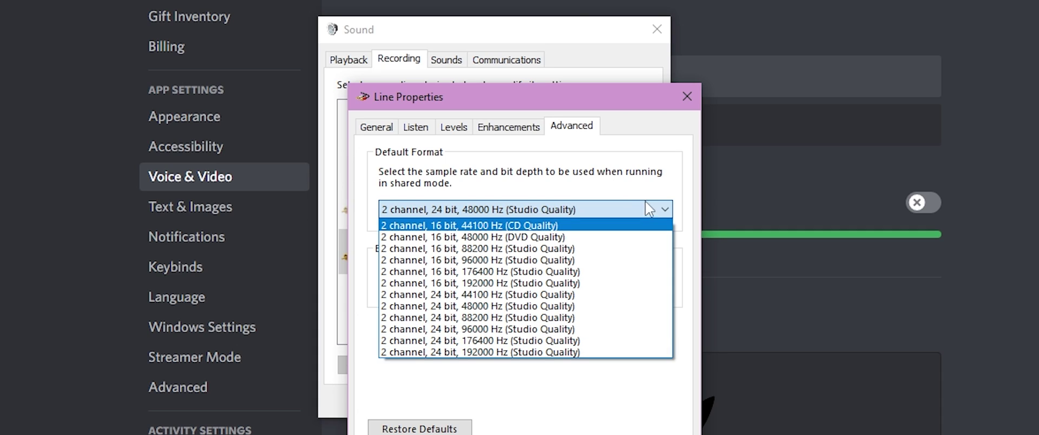
{"action": "left_click", "coordinate": [665, 210]}
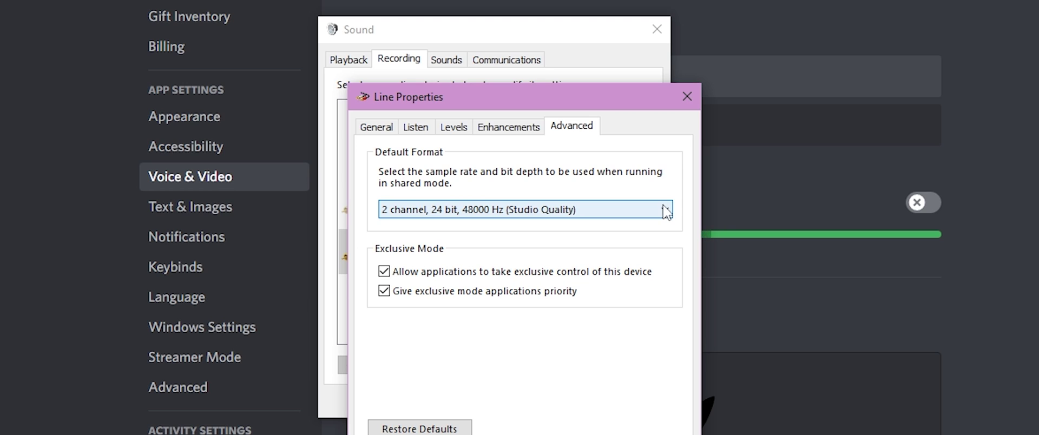
{"action": "left_click", "coordinate": [599, 210]}
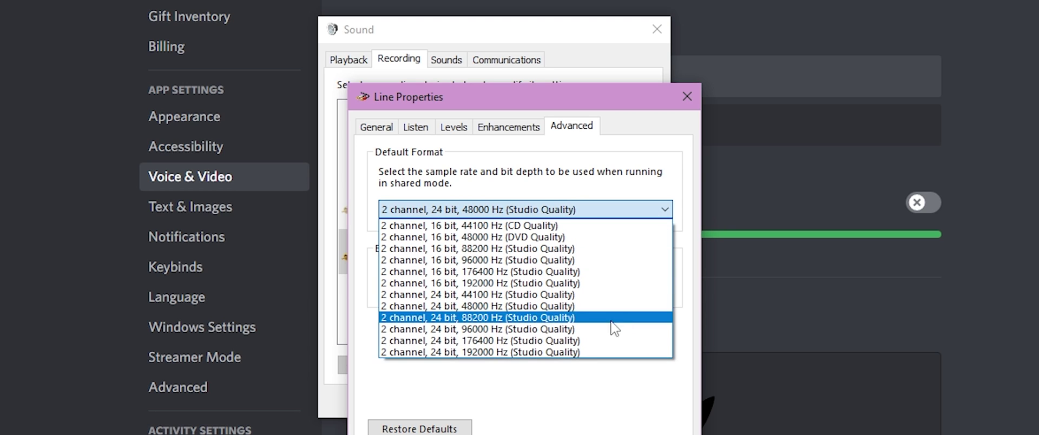
{"action": "left_click", "coordinate": [664, 209]}
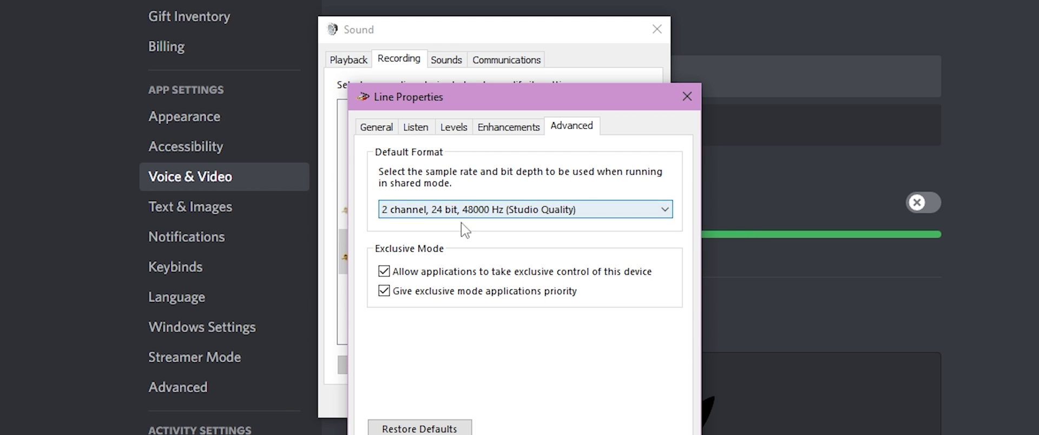
{"action": "key", "text": "Return"}
{"action": "left_click", "coordinate": [471, 399]}
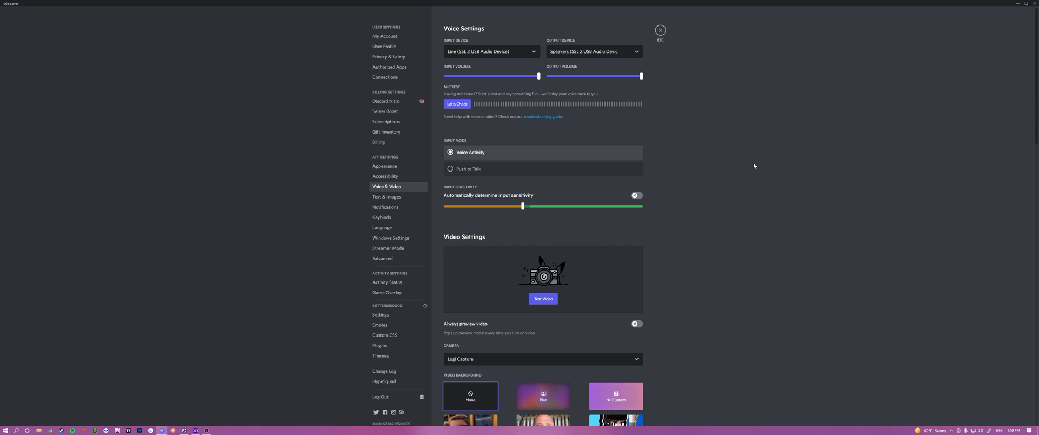